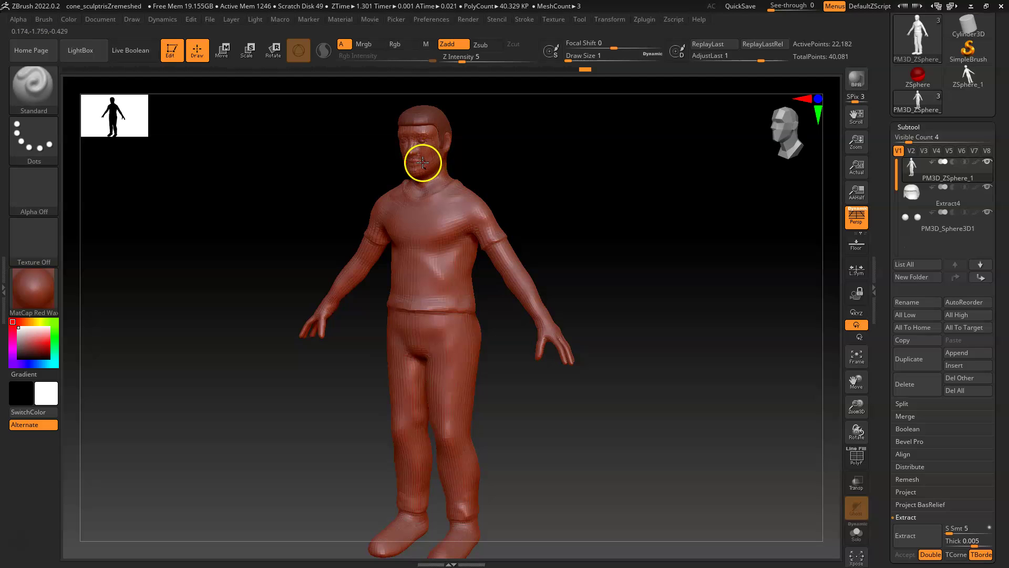
Set the UV map size of the body subtool PM3D_ZSphere_1 to 4096
key(ctrl+z)
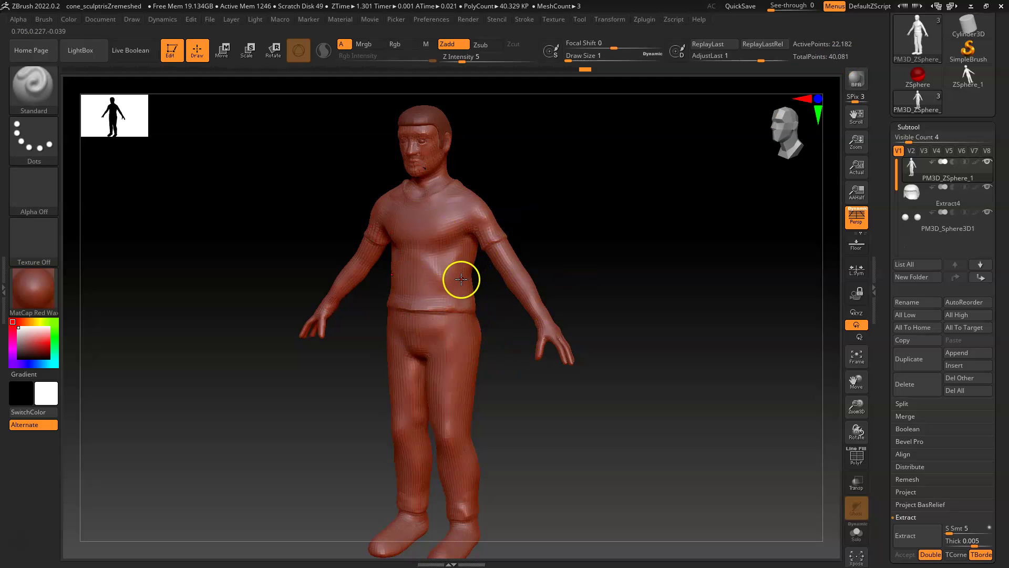
click(895, 233)
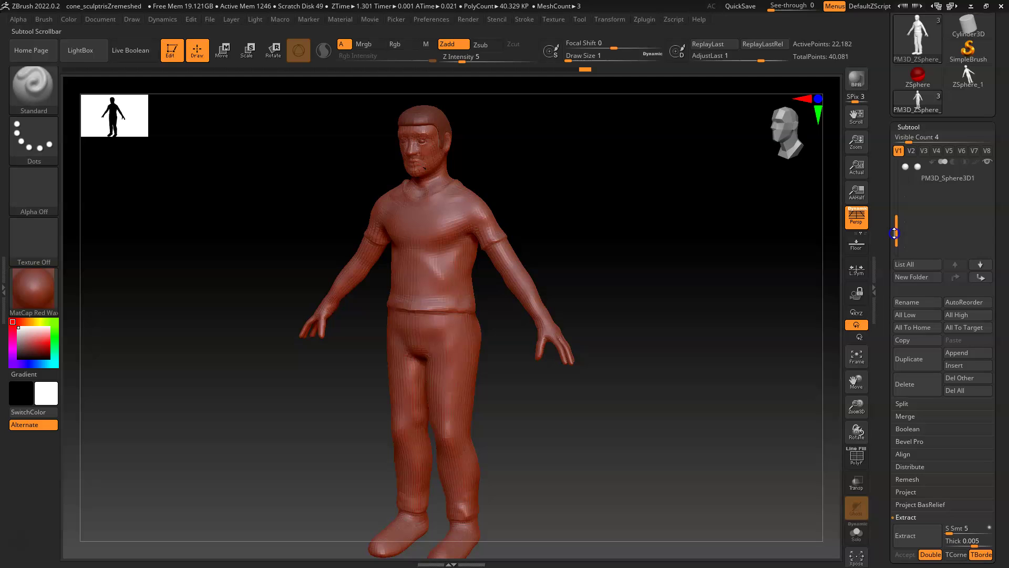
drag(894, 282, 879, 175)
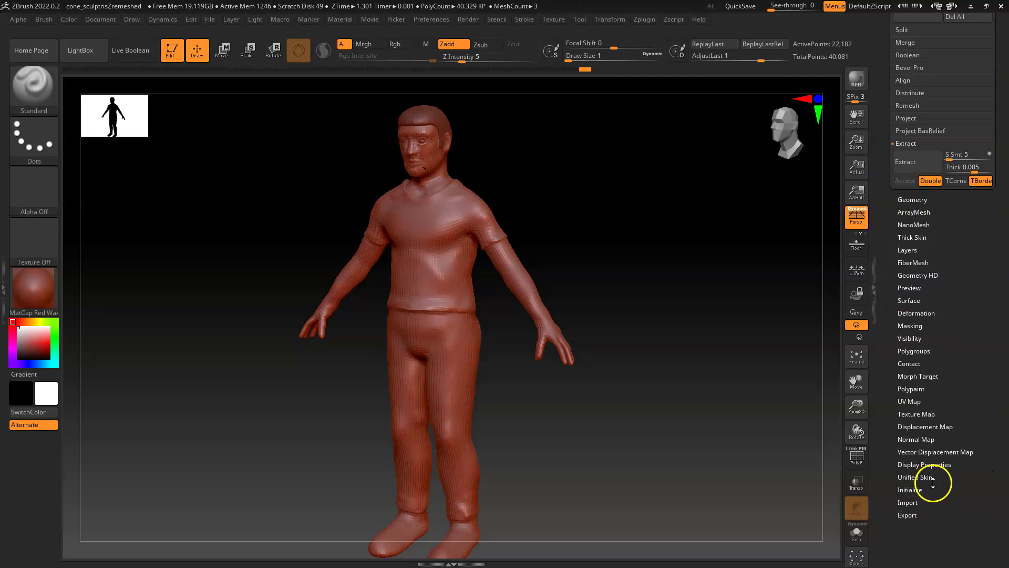
click(910, 401)
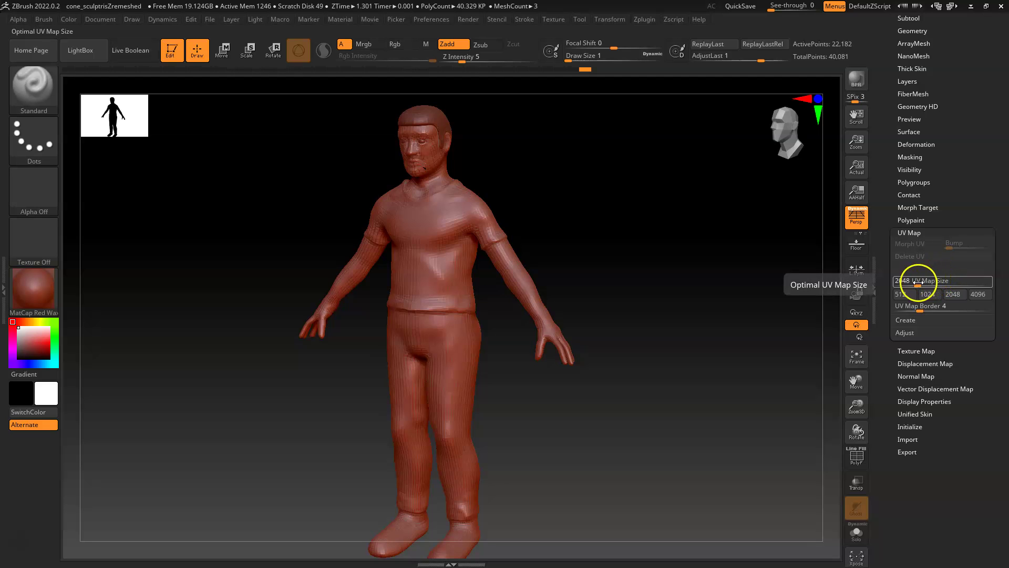
drag(918, 283, 898, 281)
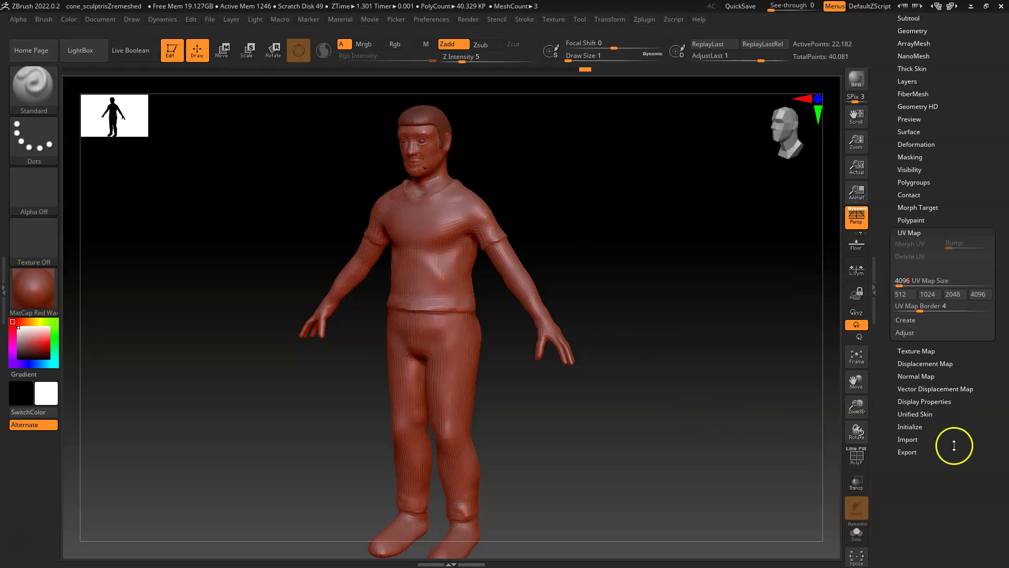
click(971, 294)
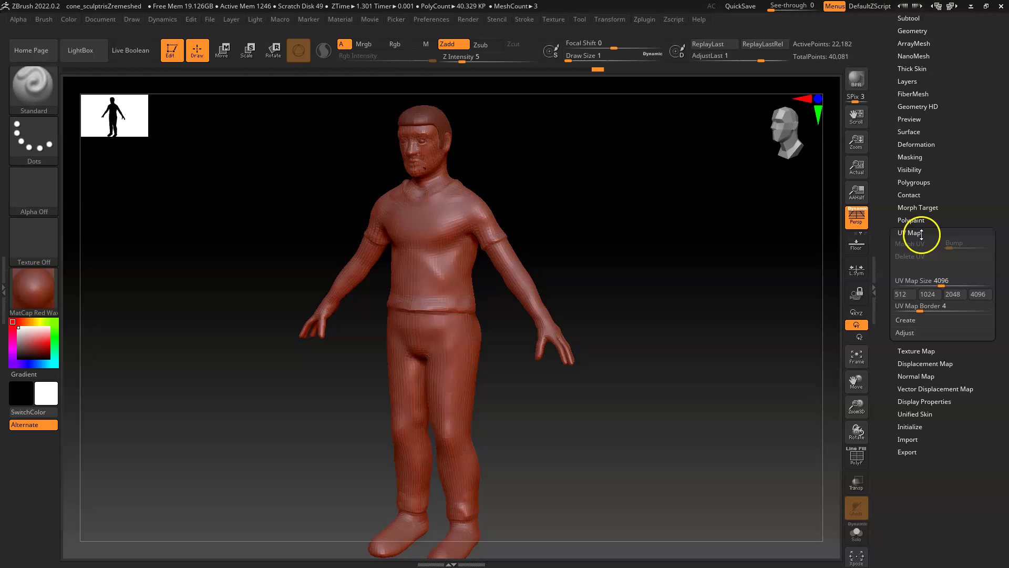
Generate adaptive UV tiles (AUVTiles) for the body and inspect the flattened layout with Morph UV
click(904, 319)
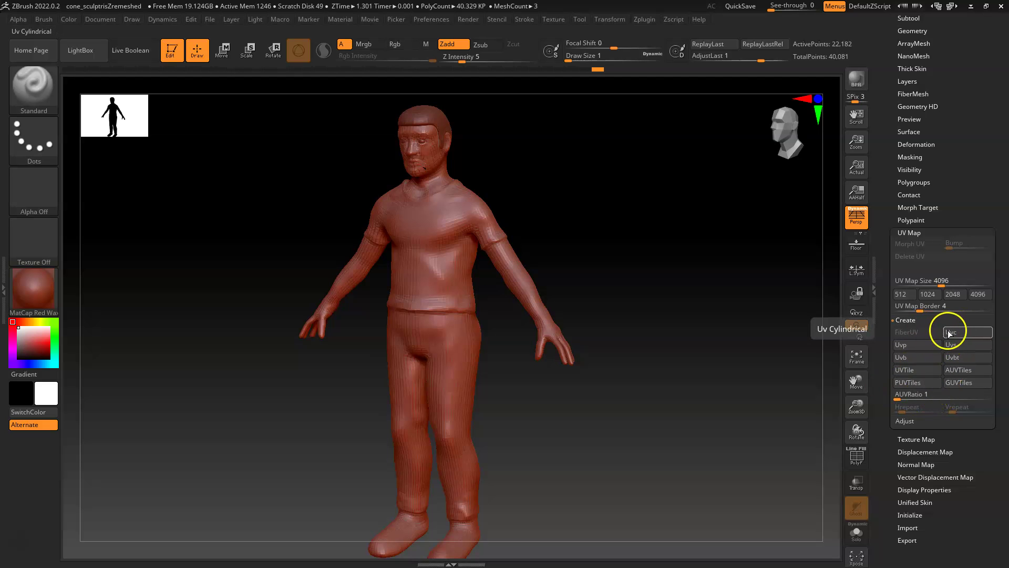
click(966, 369)
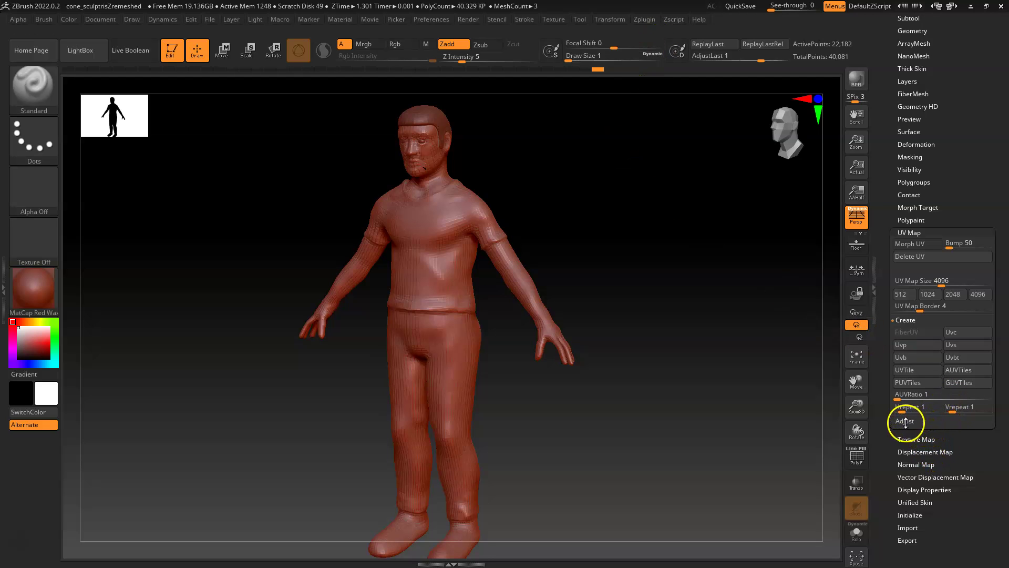
click(916, 246)
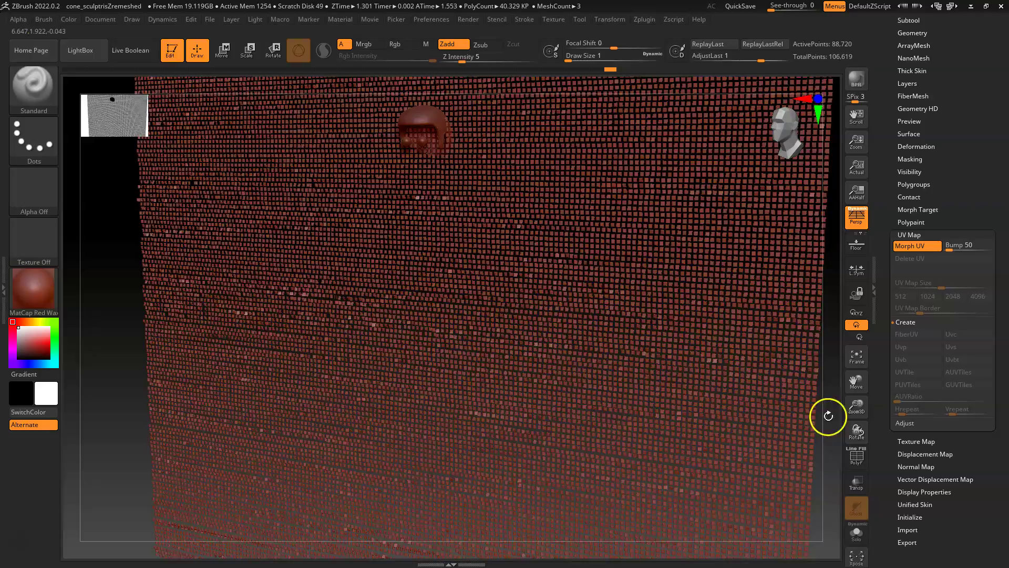
alt+drag(828, 415, 747, 393)
alt+drag(657, 275, 666, 340)
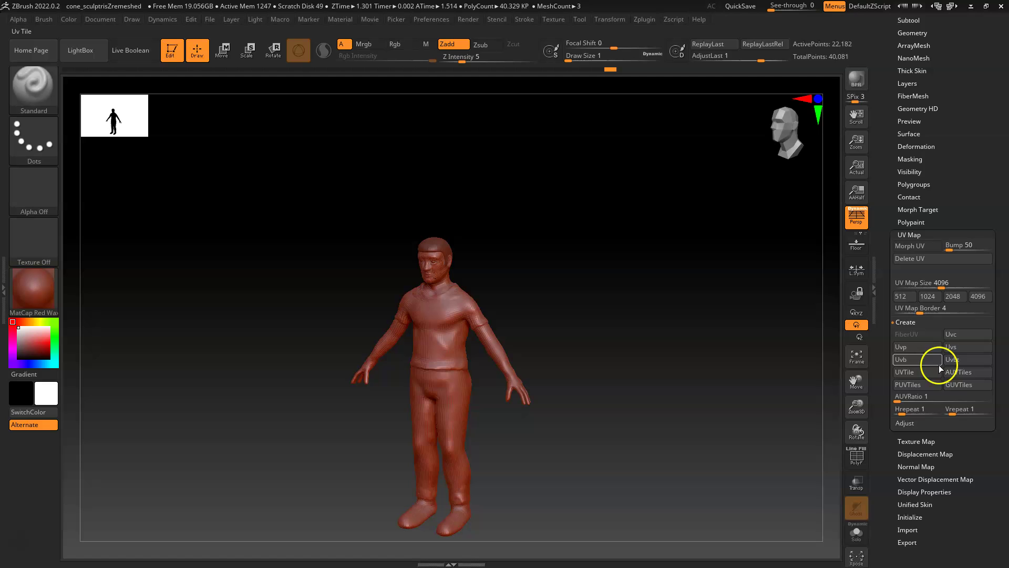
Generate UVs for the body with UVTile, inspect them with Morph UV, and return to the 3D shape
click(918, 372)
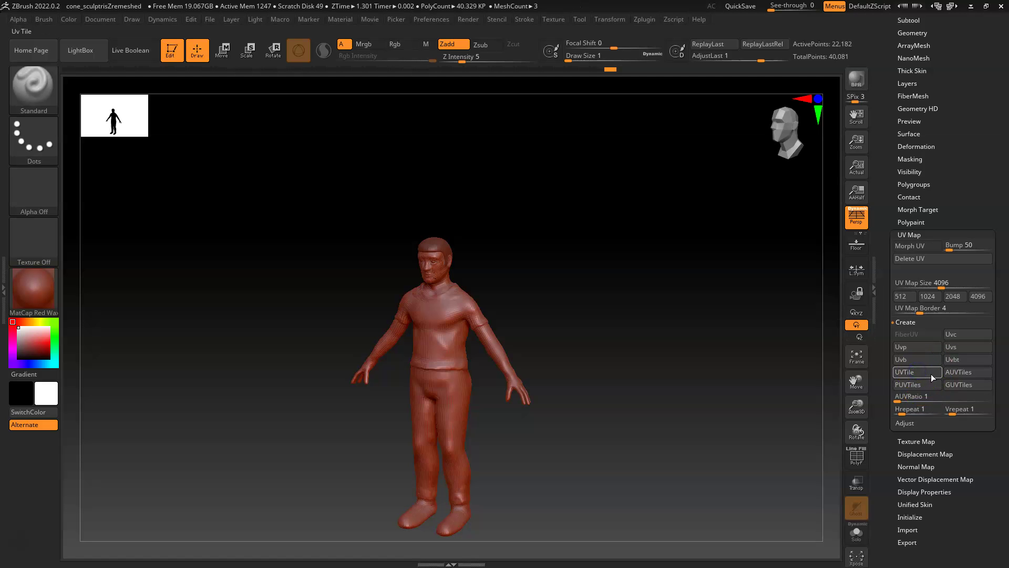
click(912, 246)
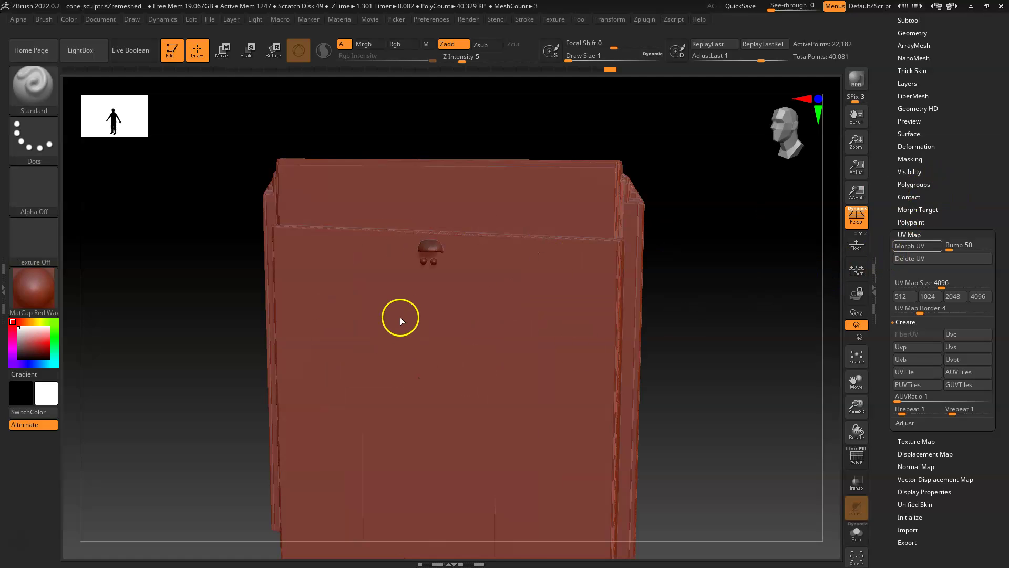
key(super+a)
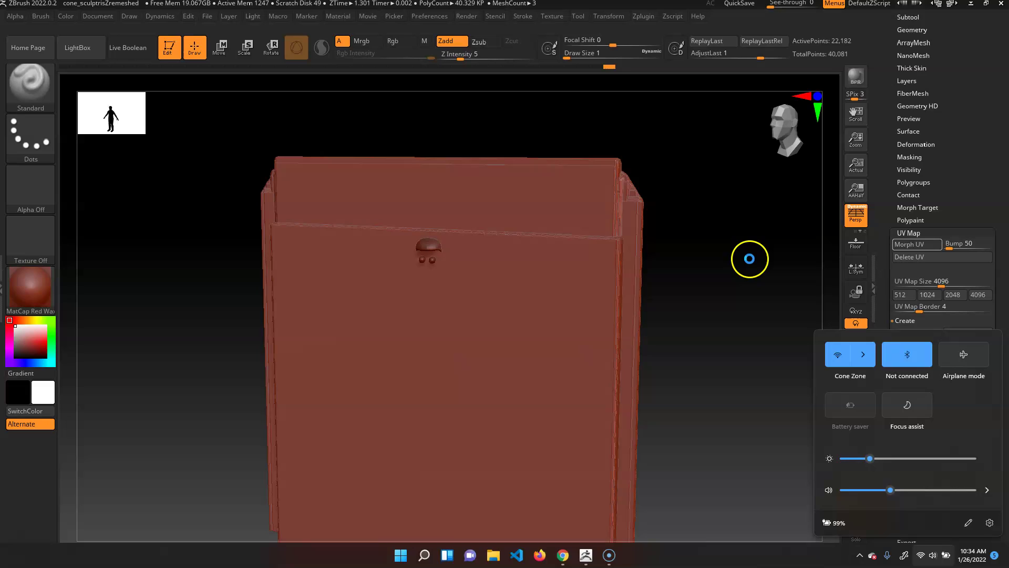
click(749, 258)
click(907, 247)
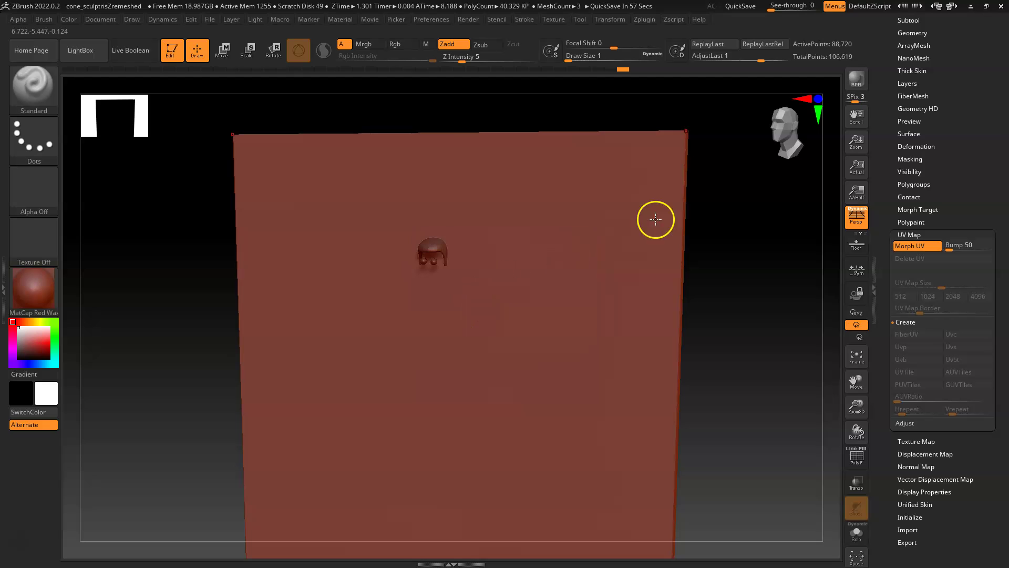
click(907, 247)
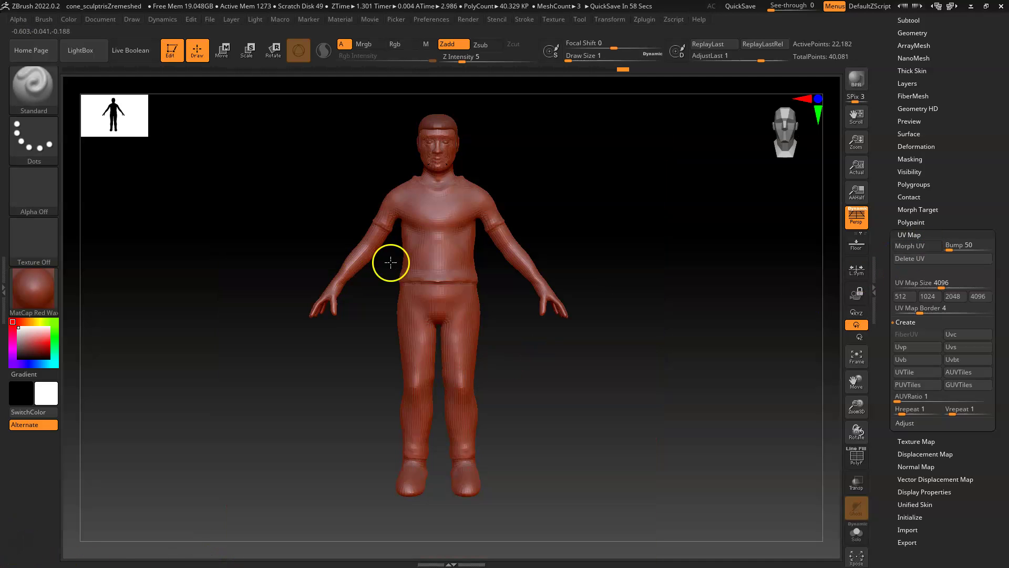
Delete the body's existing UVs and unwrap all visible subtools with UV Master, with Symmetry enabled
drag(631, 210, 459, 288)
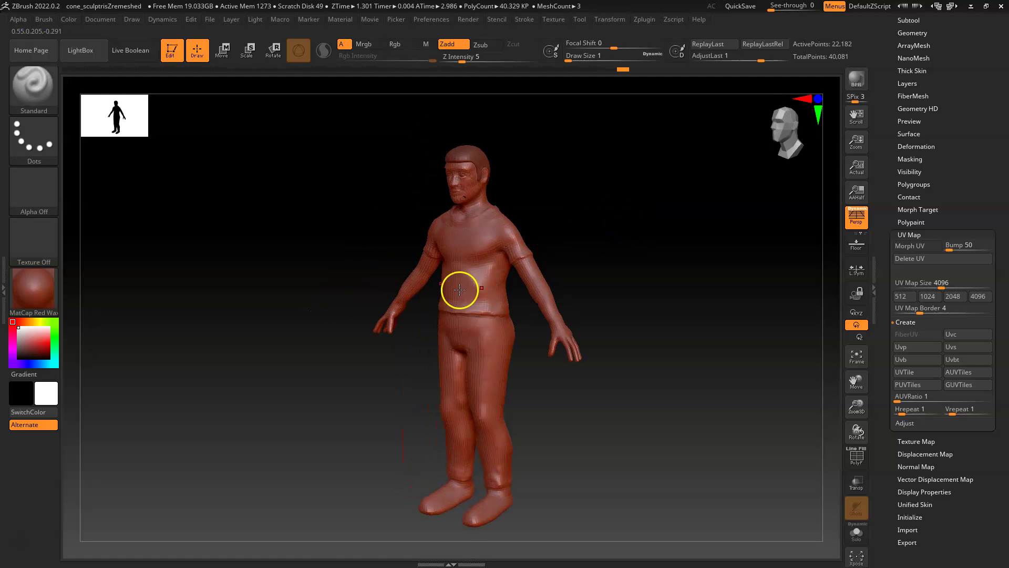
click(929, 260)
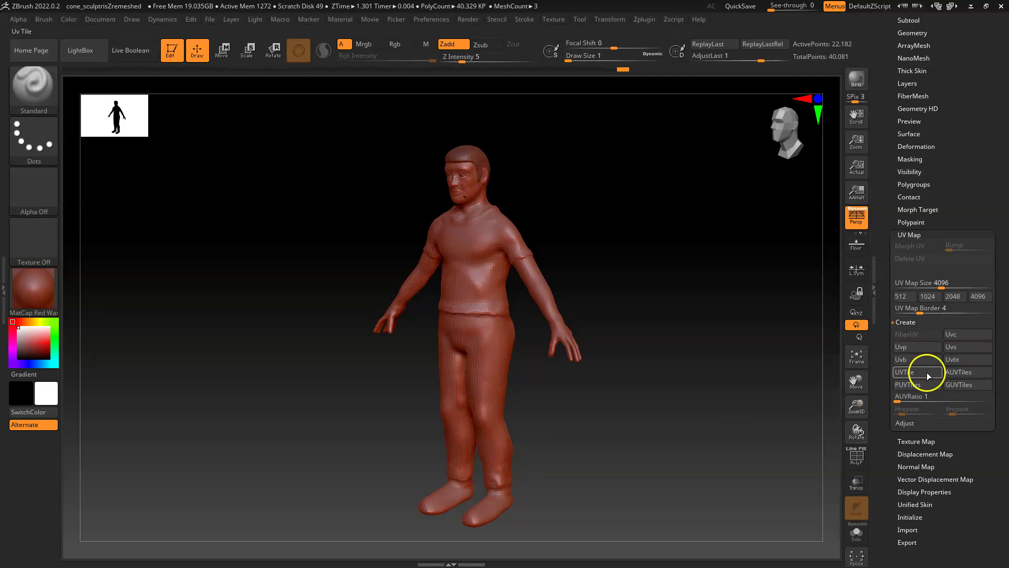
click(644, 21)
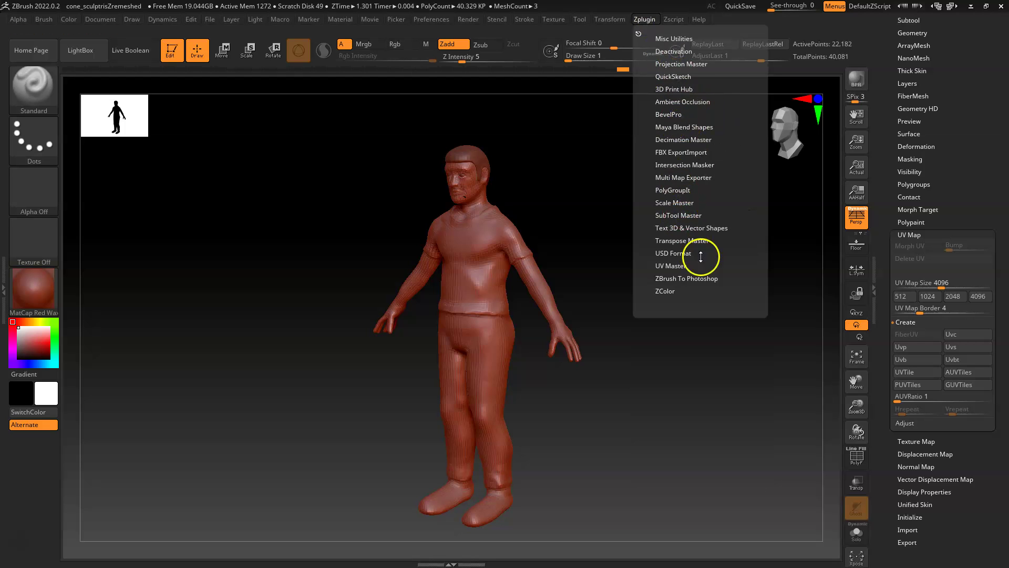
click(676, 265)
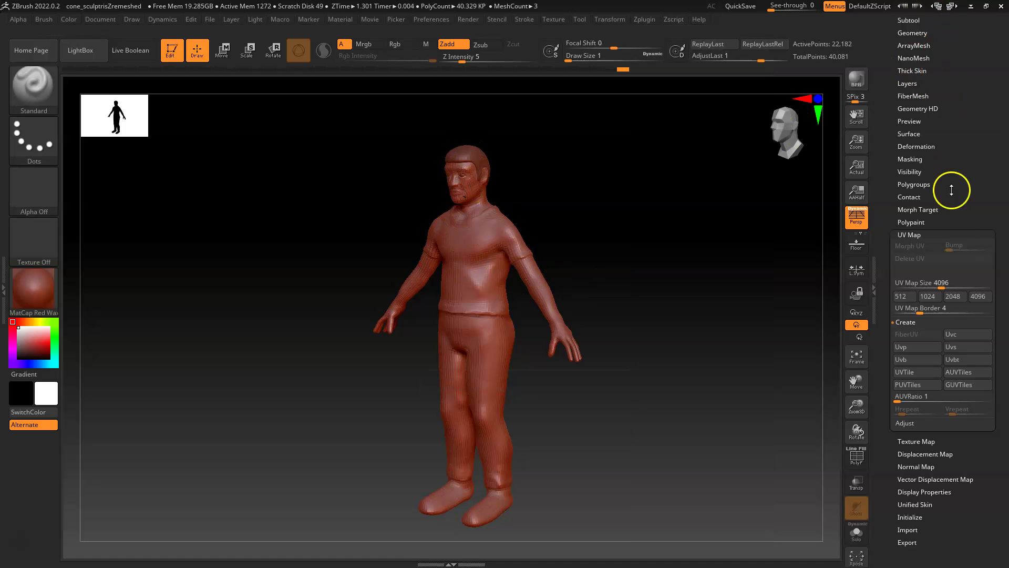
click(645, 20)
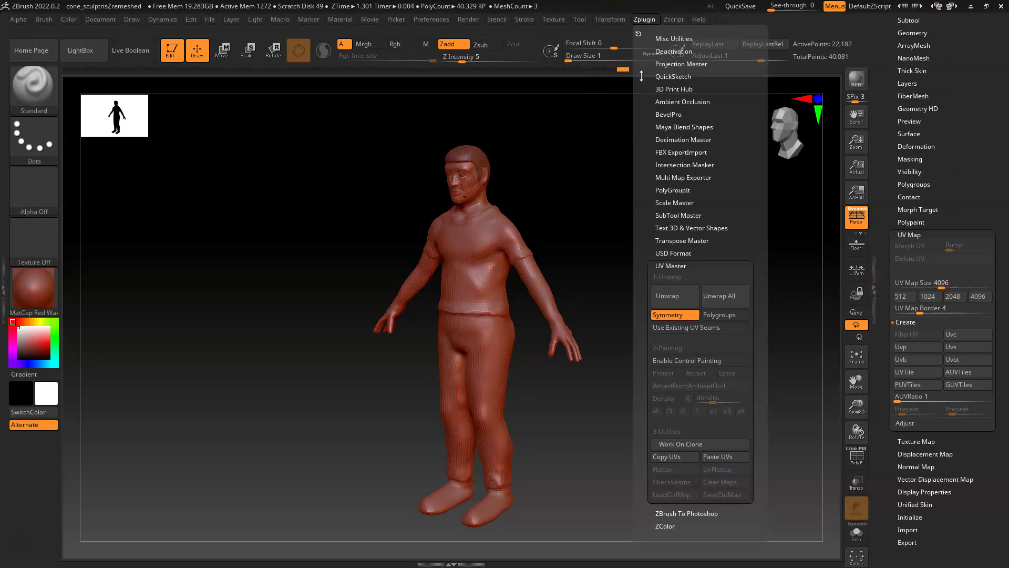
click(728, 298)
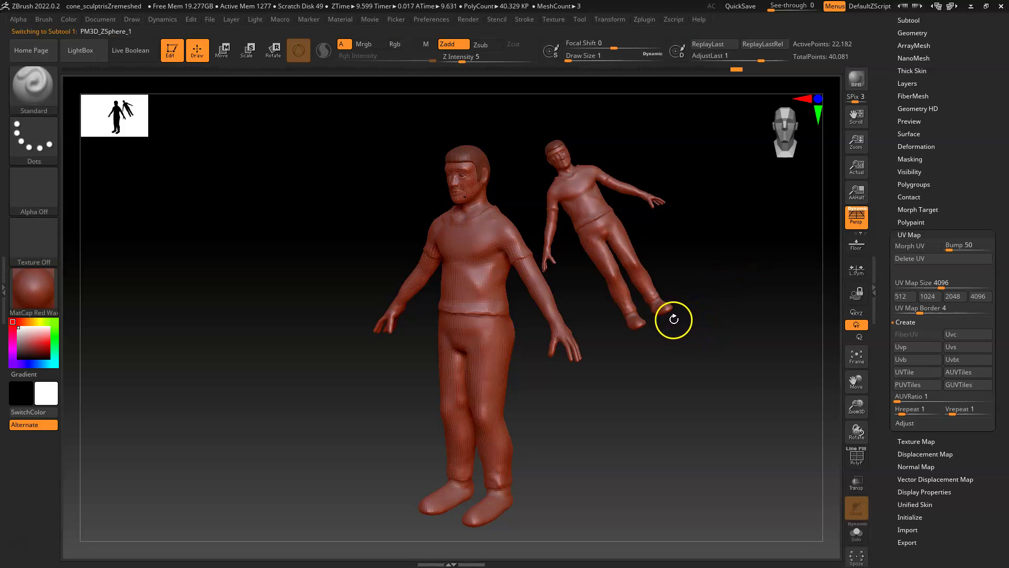
Clear the leftover duplicate figure from the canvas, keeping only the editable model
mouse_move(673, 319)
mouse_down()
mouse_move(675, 338)
mouse_move(641, 394)
mouse_move(673, 370)
mouse_move(680, 333)
mouse_move(664, 322)
mouse_move(611, 354)
mouse_move(657, 333)
mouse_move(669, 306)
mouse_up()
key(ctrl+n)
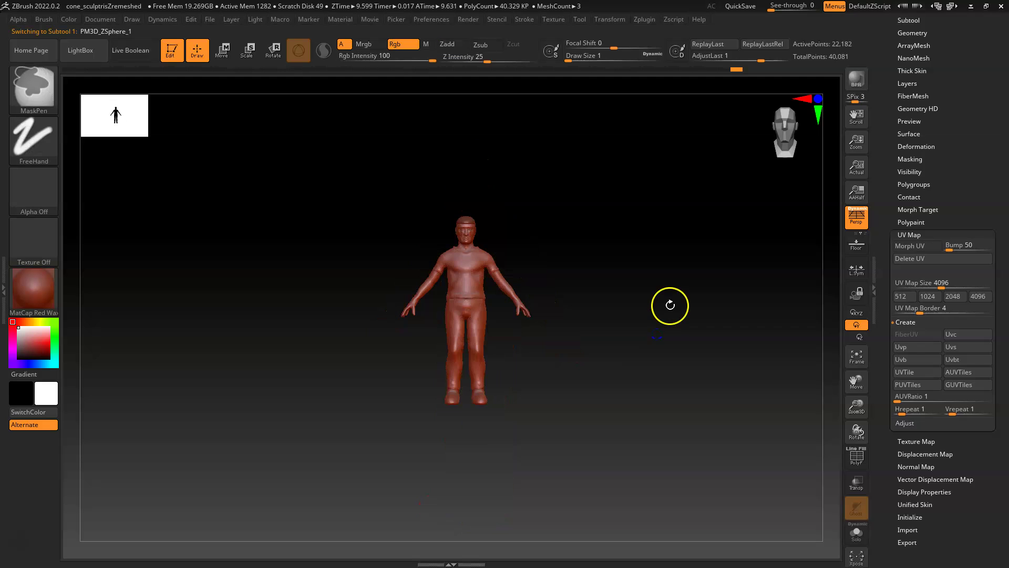
alt+drag(565, 257, 557, 264)
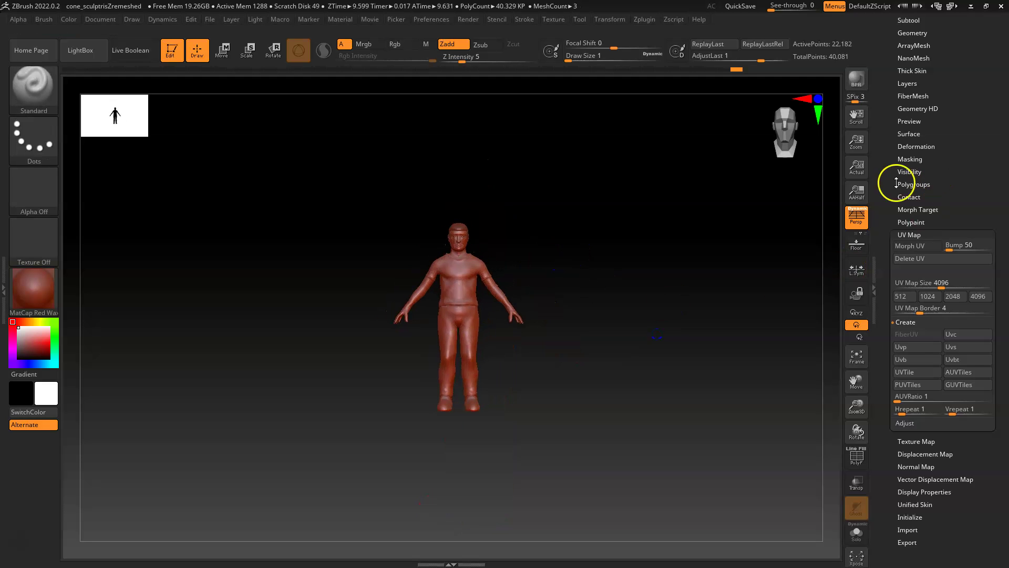
Inspect the body's unwrapped UV layout with Morph UV, and restore the 3D shape
click(913, 244)
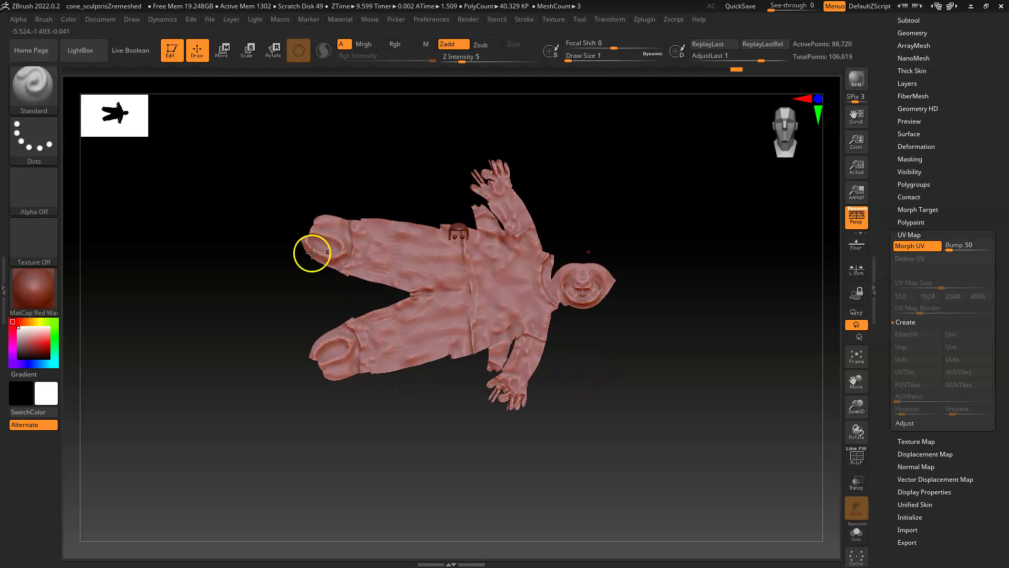
alt+drag(594, 346, 653, 332)
mouse_move(664, 383)
mouse_down()
mouse_move(680, 403)
mouse_move(671, 372)
mouse_up()
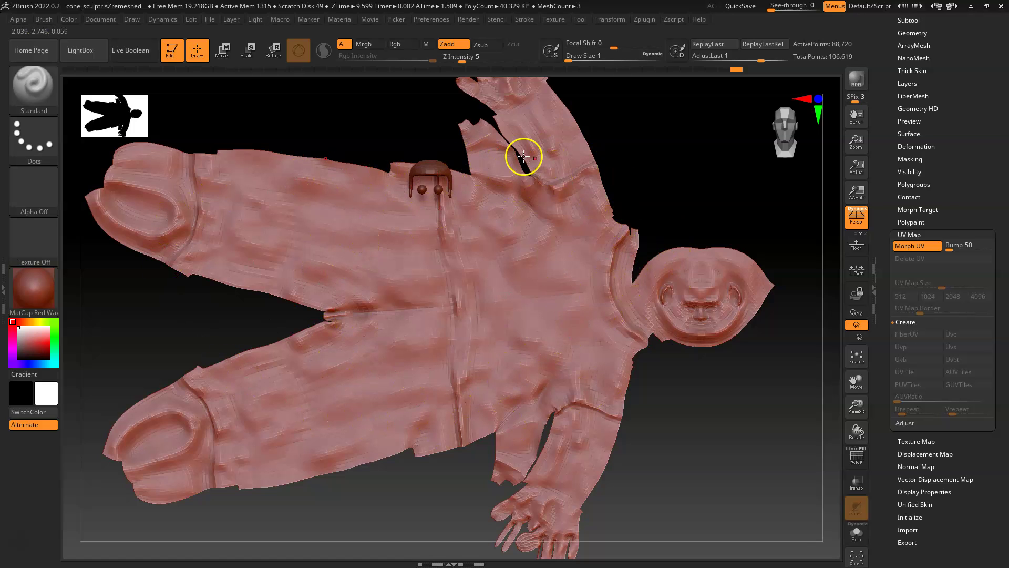
click(921, 246)
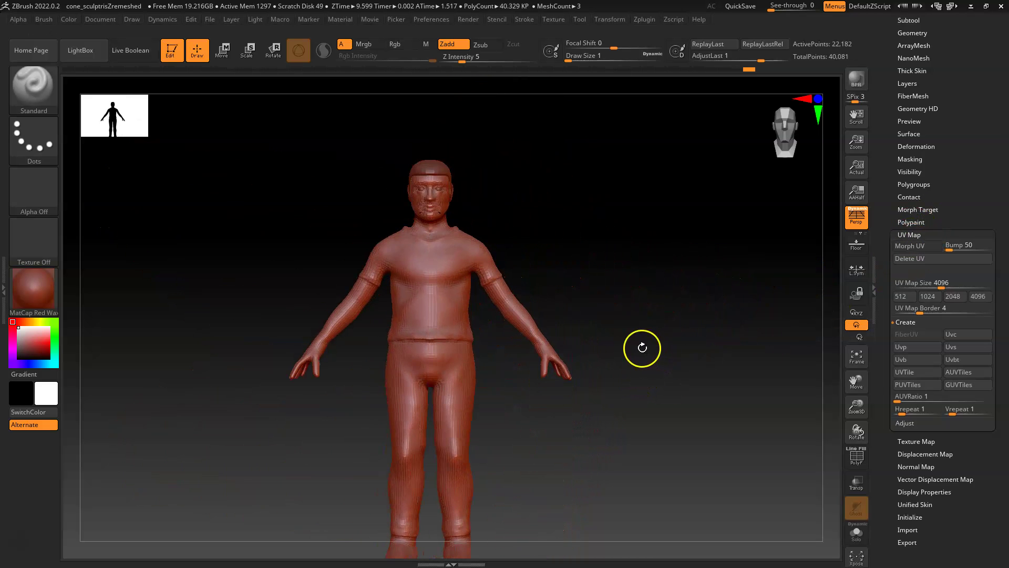
key(super+a)
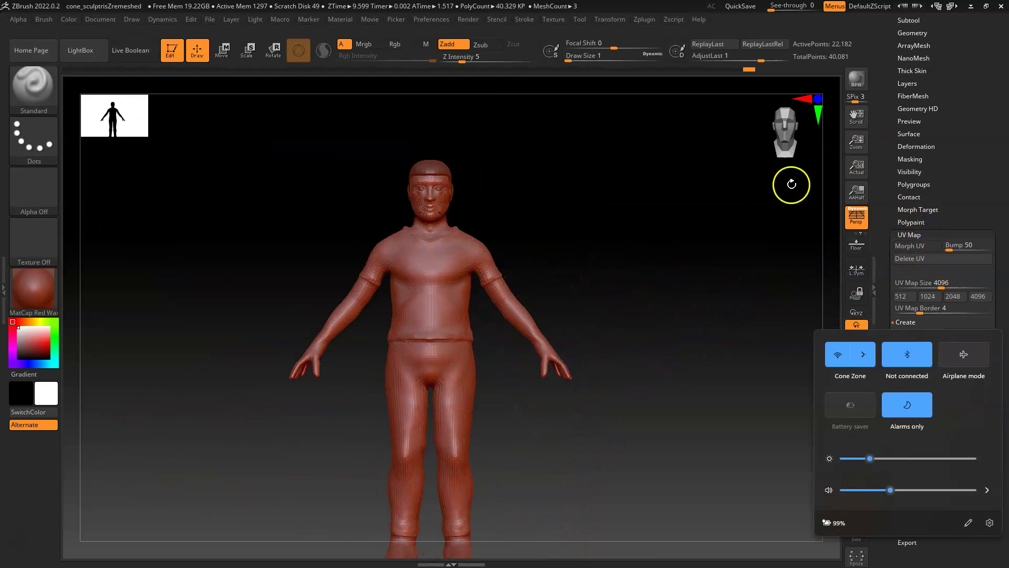
click(740, 258)
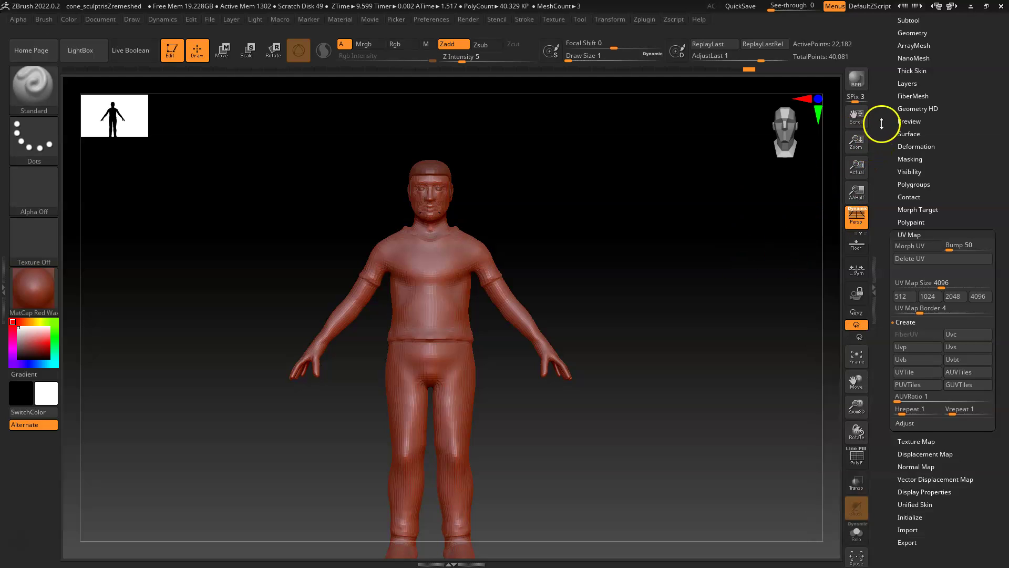
Select the Extract4 hair subtool, inspect its UV layout with Morph UV, and restore its 3D shape
drag(888, 125, 898, 270)
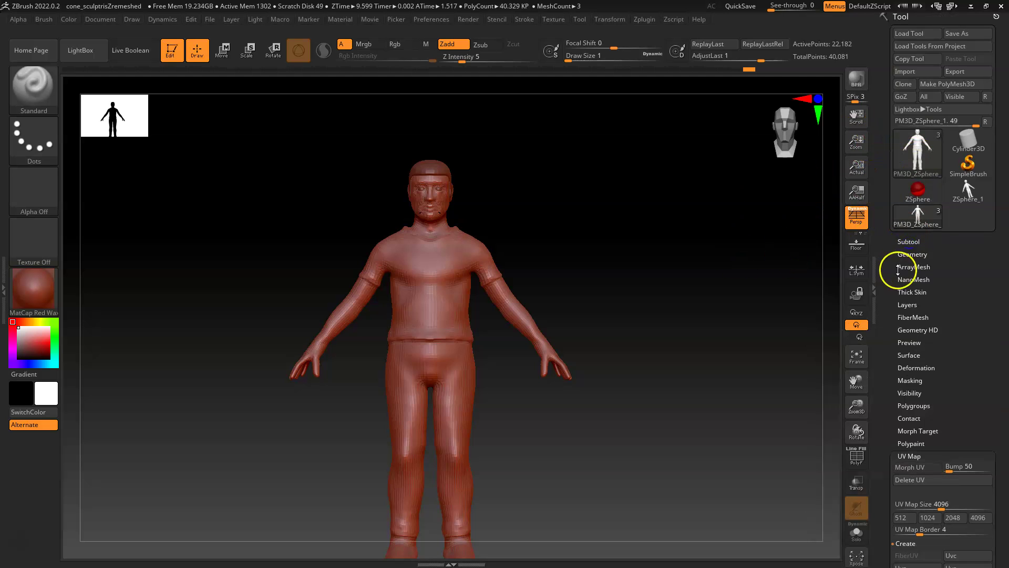
click(920, 241)
click(909, 175)
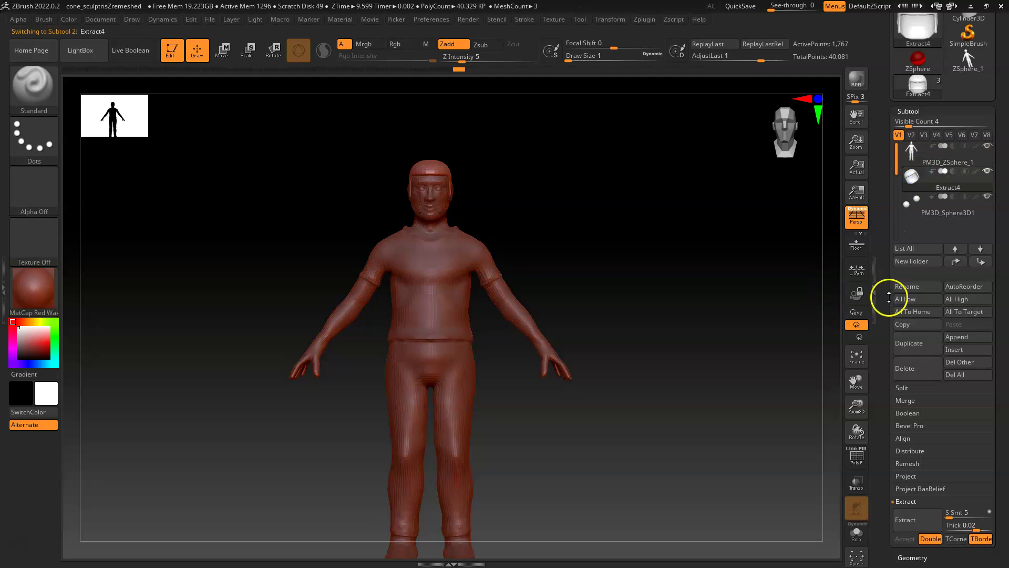
drag(884, 301, 877, 210)
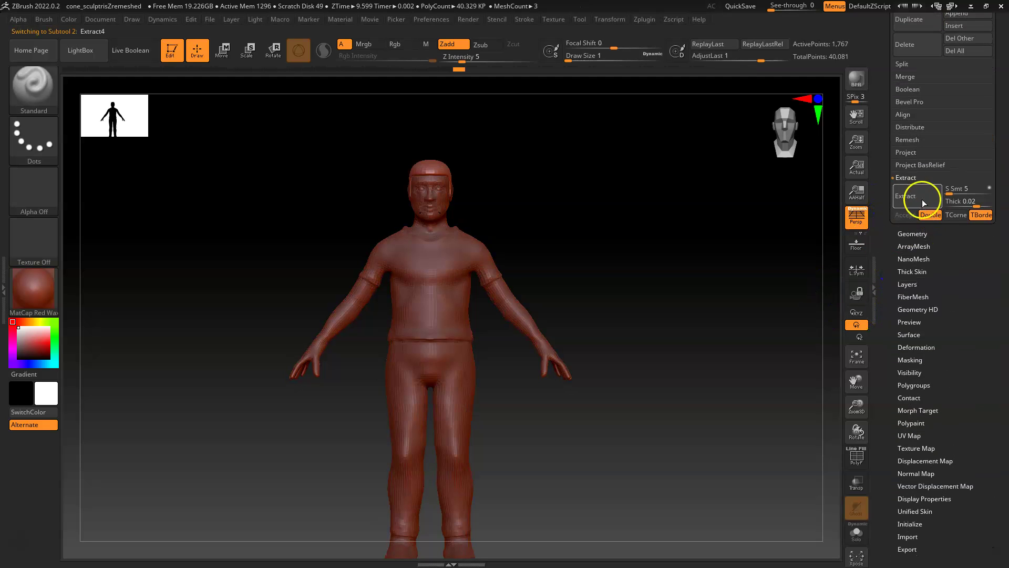
drag(919, 434, 915, 360)
drag(924, 429, 925, 428)
click(917, 427)
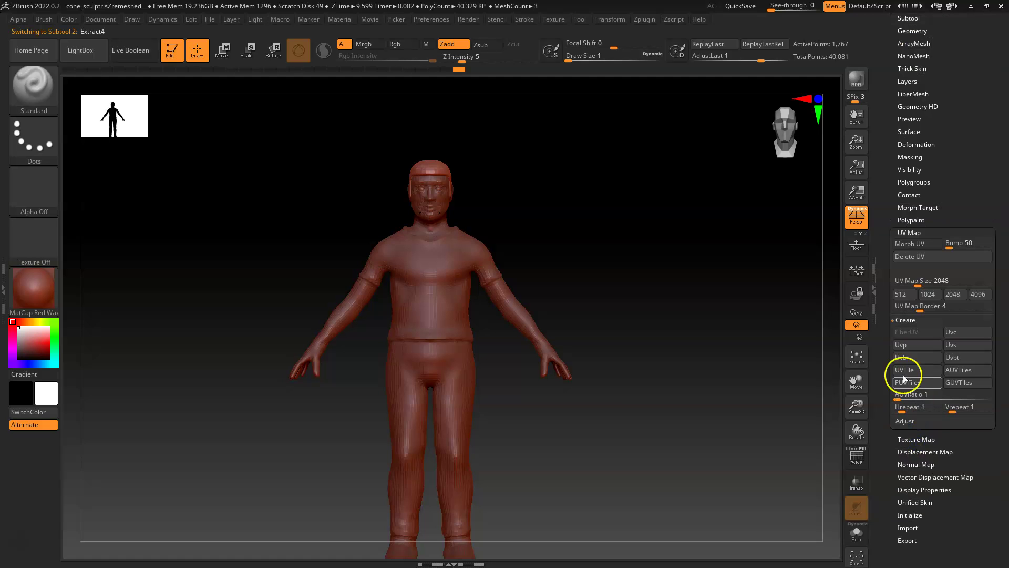
click(900, 244)
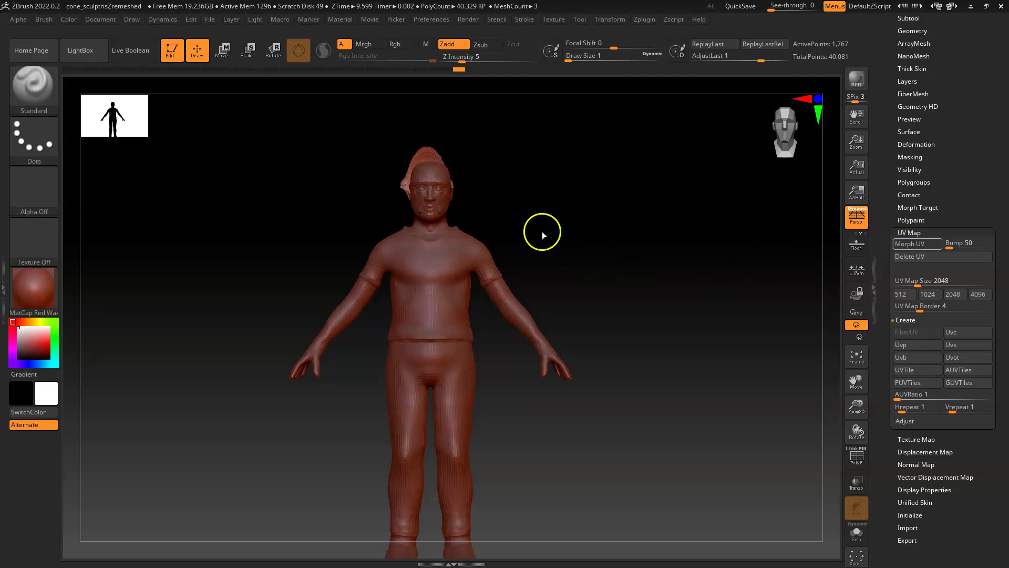
alt+click(435, 167)
click(924, 242)
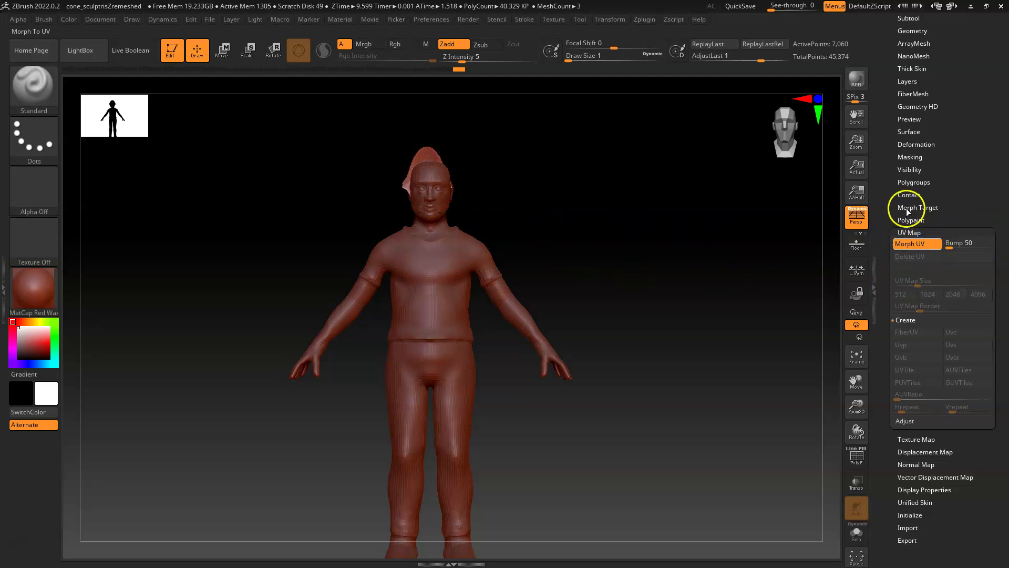
key(ctrl+z)
Go through the body and Extract4 subtools and make the eye spheres PM3D_Sphere3D1 the active subtool
drag(888, 157, 899, 275)
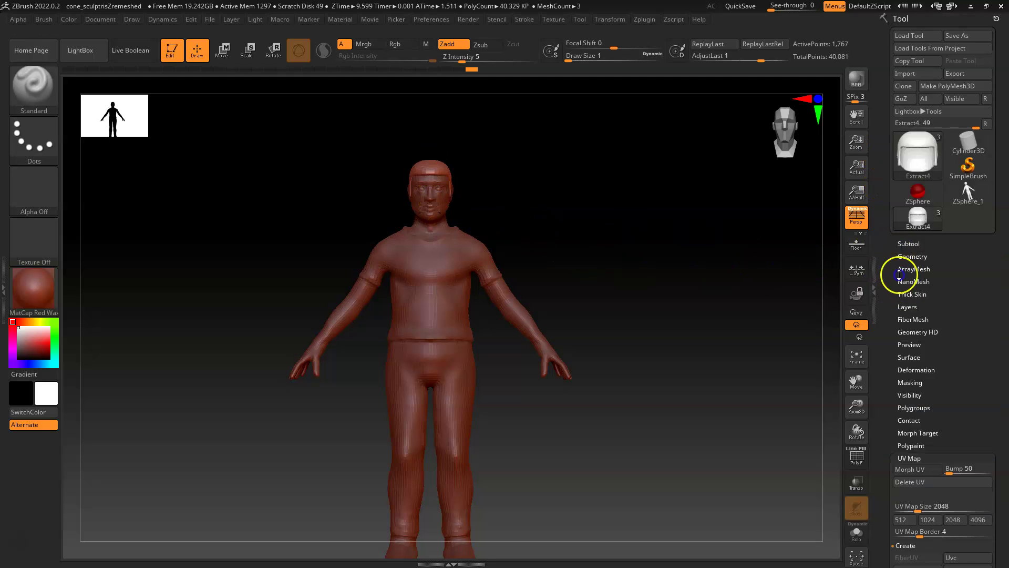
click(907, 245)
click(912, 147)
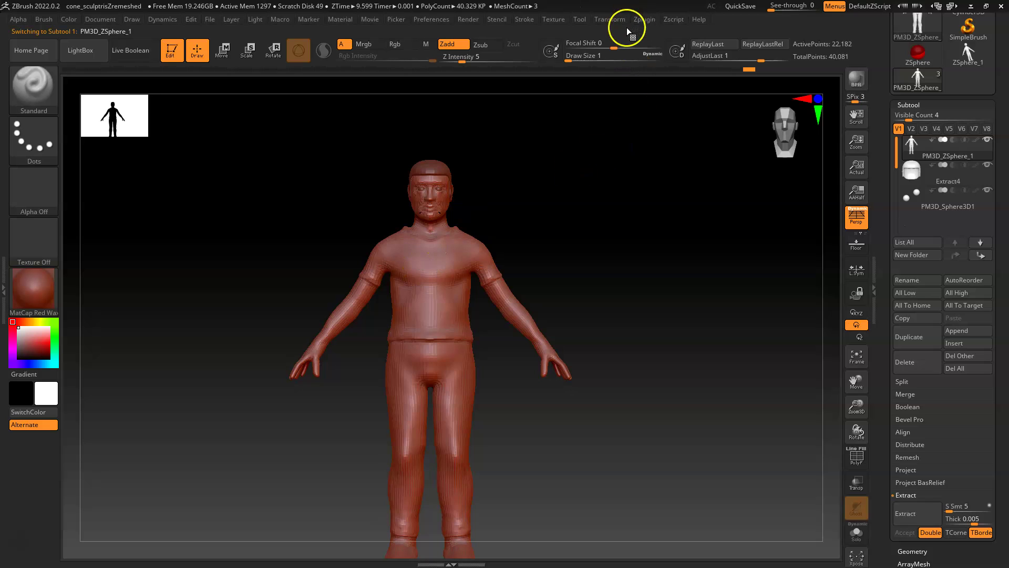
click(644, 19)
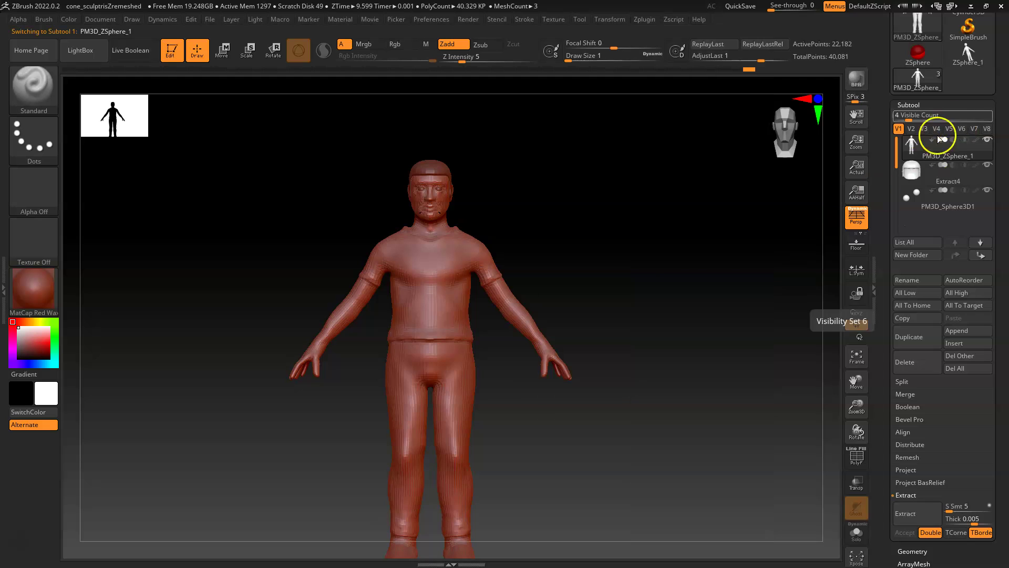
click(912, 173)
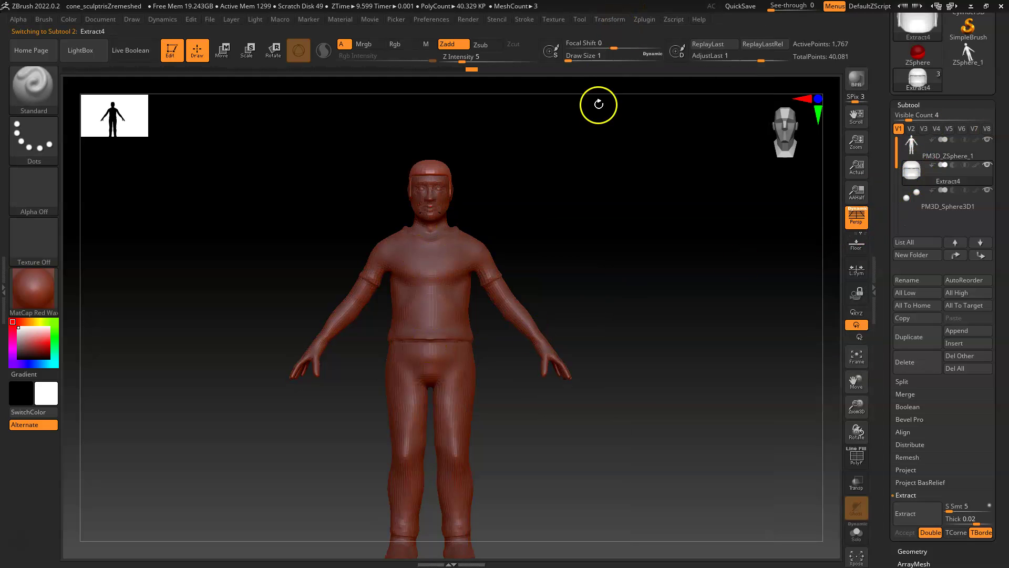
click(953, 191)
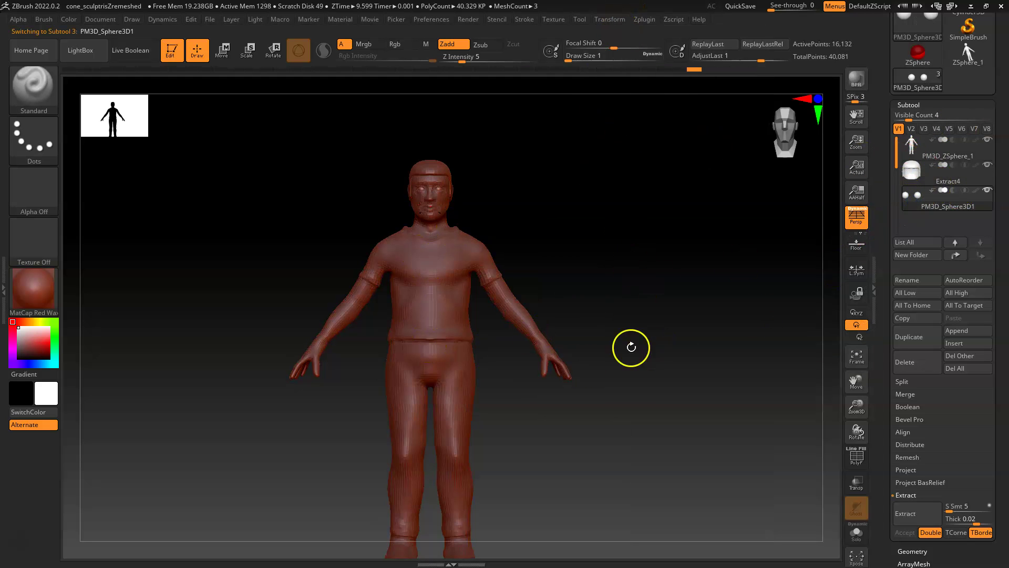
drag(633, 284, 623, 331)
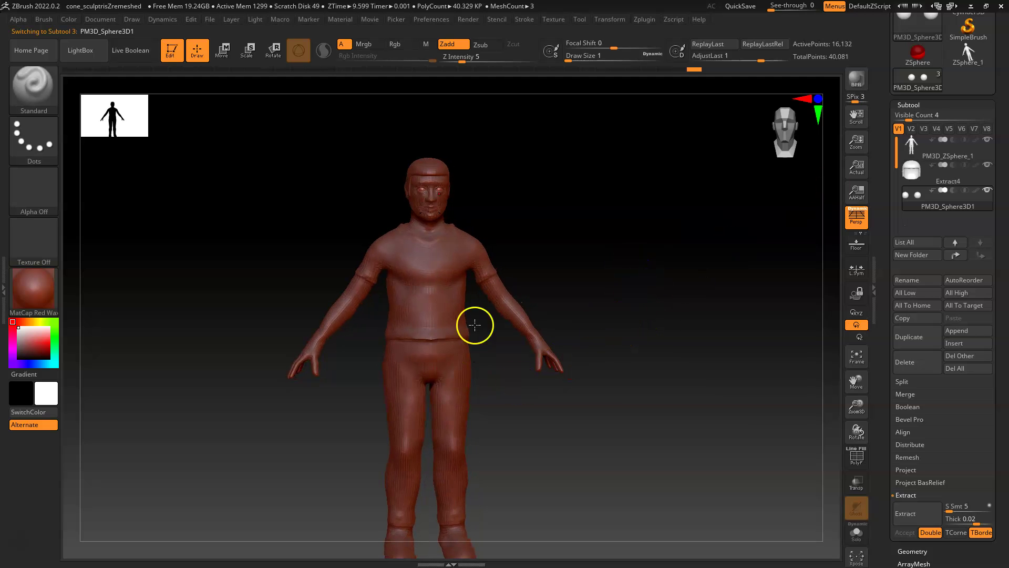